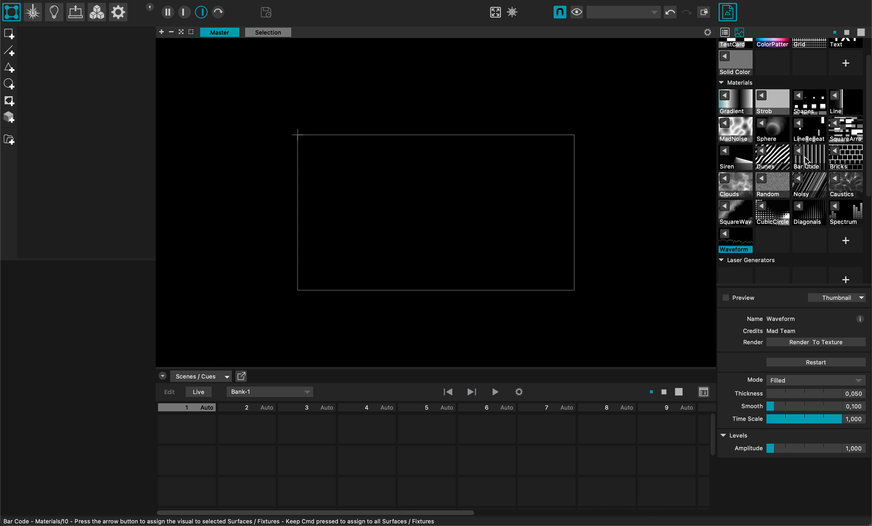
Step: Create a new material named MyMaterial using MadAI and show only its preview in the viewing area
click(846, 242)
click(766, 237)
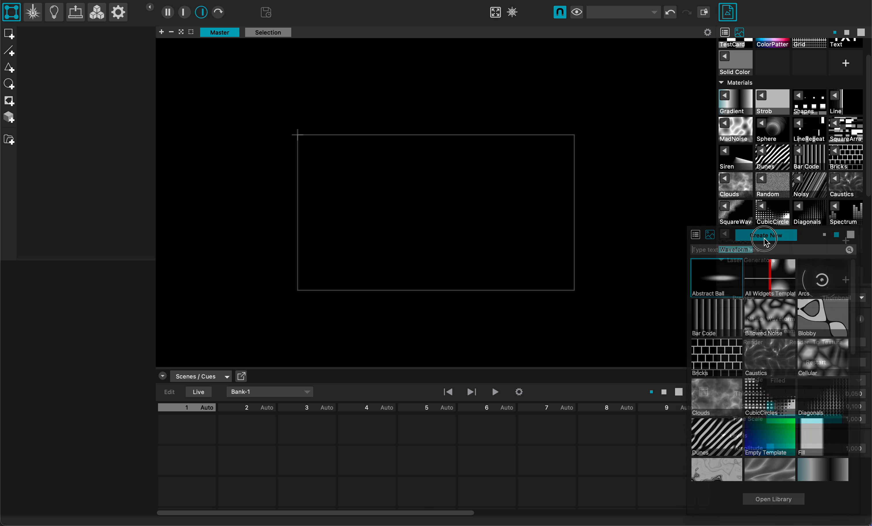
drag(436, 226, 296, 205)
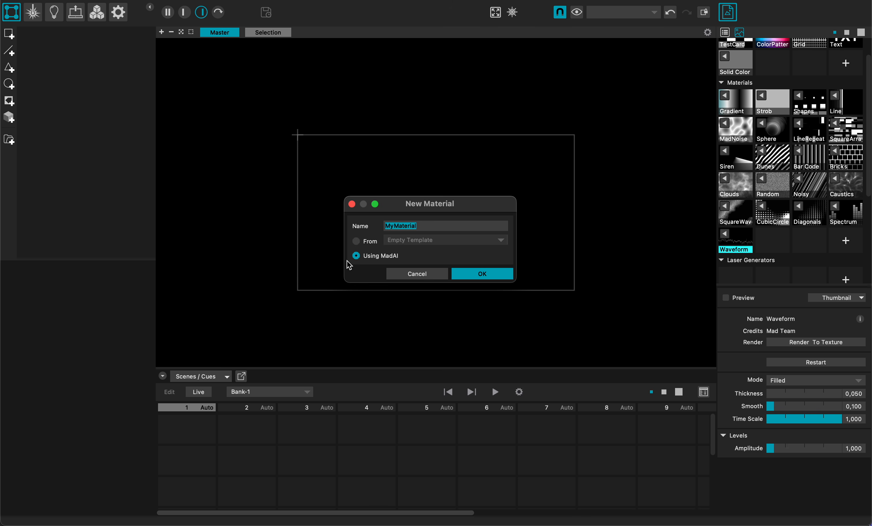
click(474, 276)
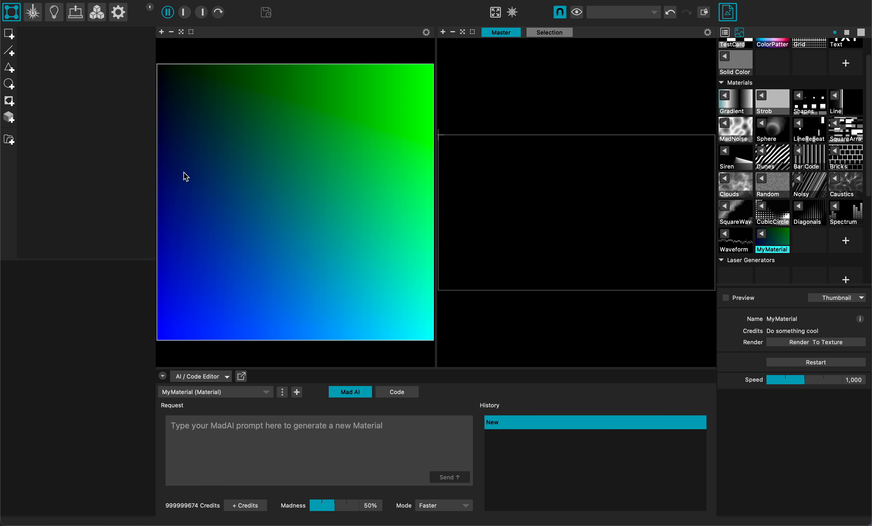
click(181, 31)
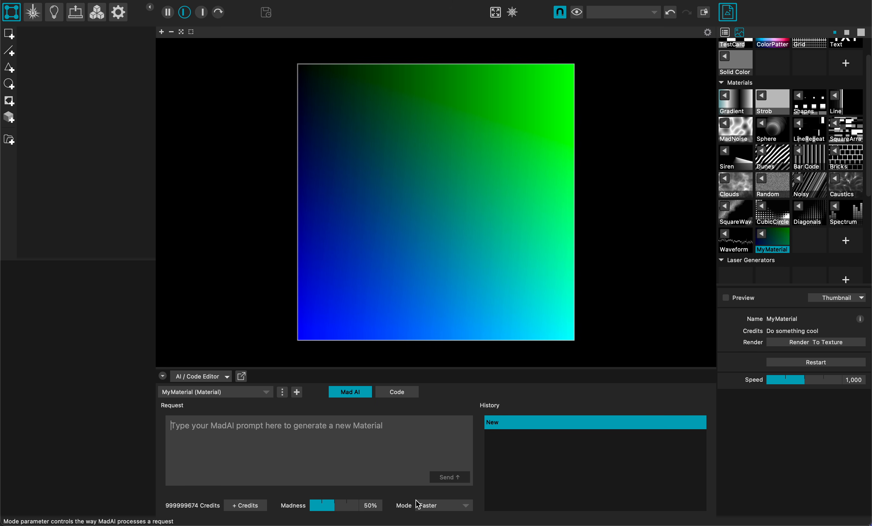
Step: Set the MadAI mode to Higher quality and send the prompt "make a static rounded cube in 3d with lighting"
click(444, 509)
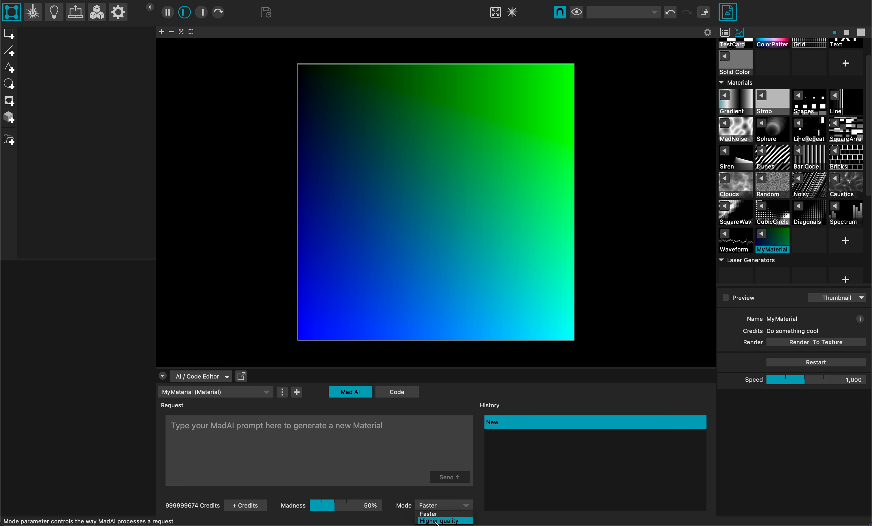
click(437, 521)
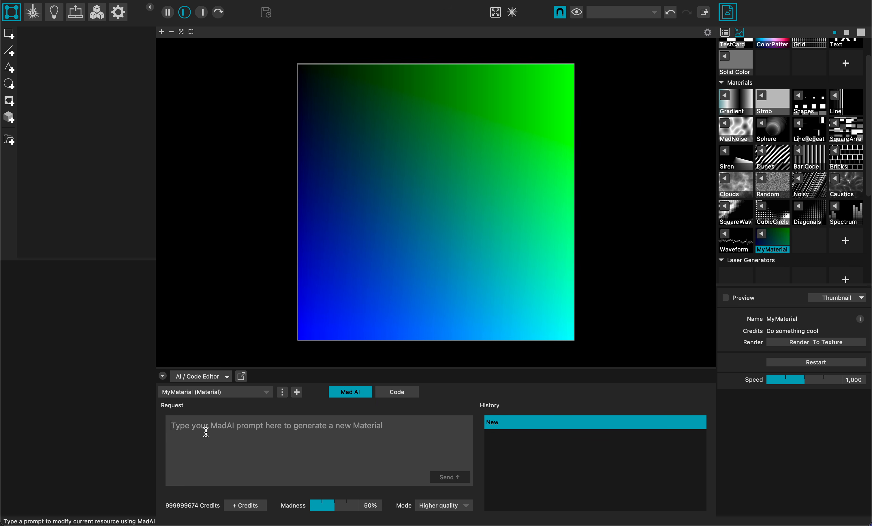
text(m)
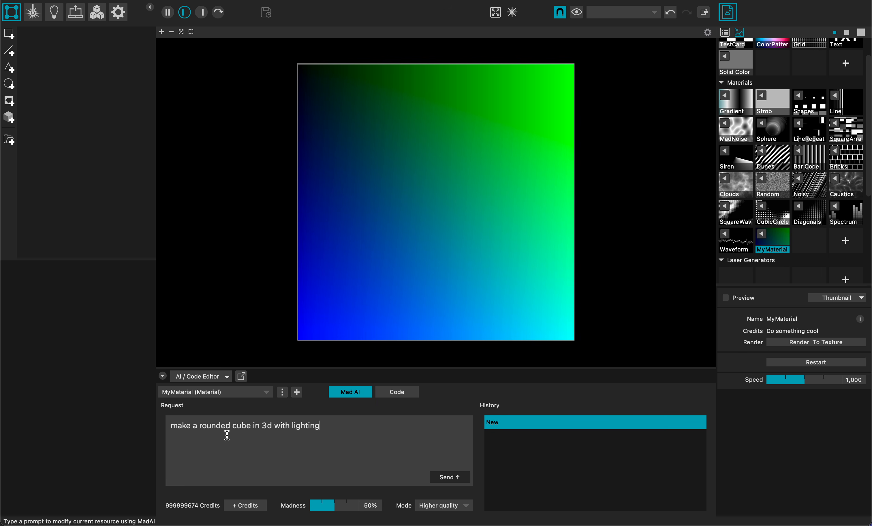
click(200, 426)
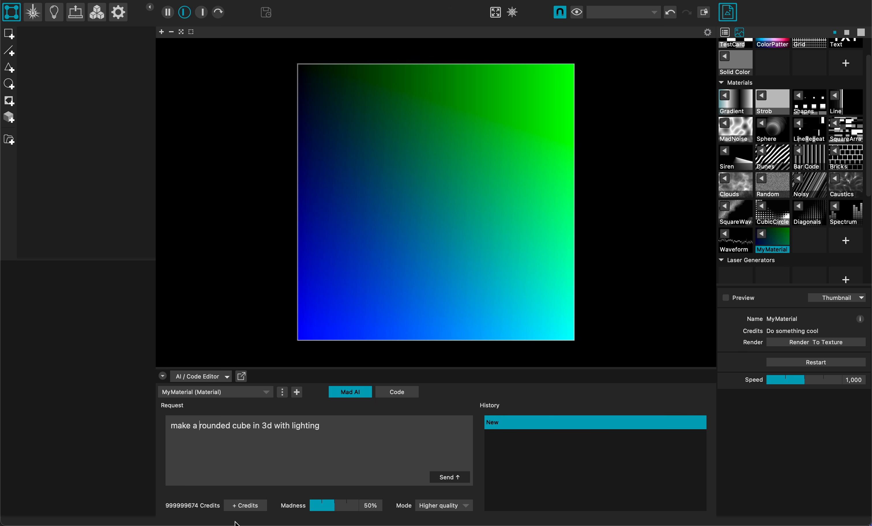
text(static)
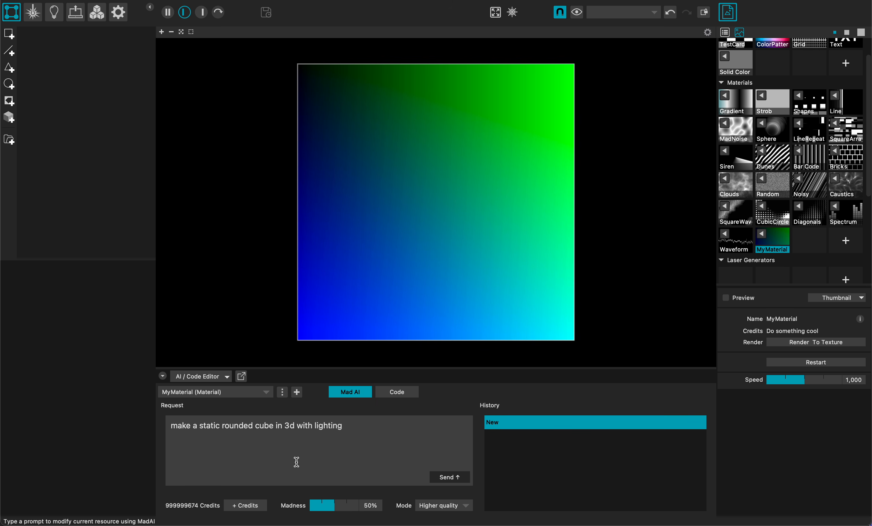
click(450, 477)
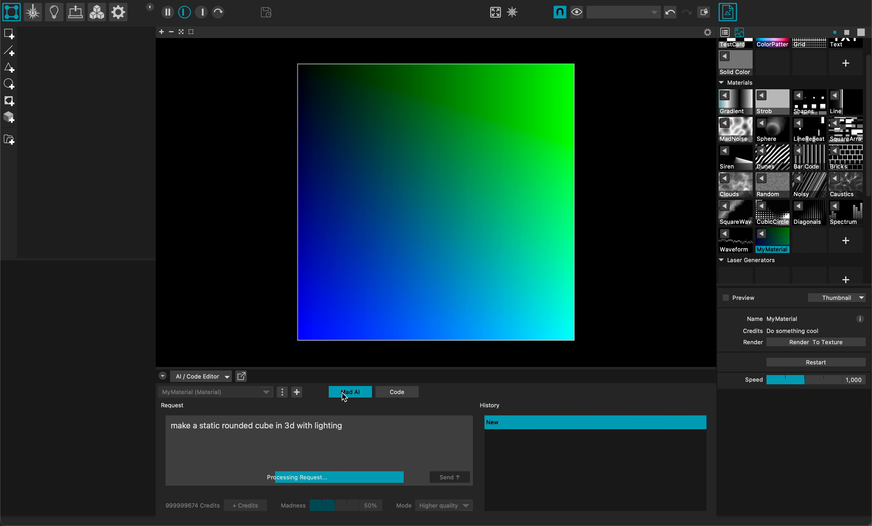
click(402, 391)
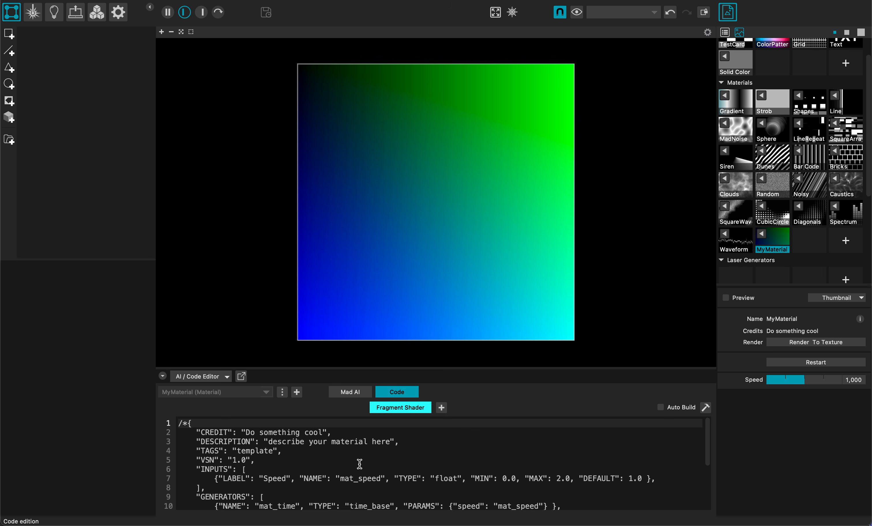
click(341, 393)
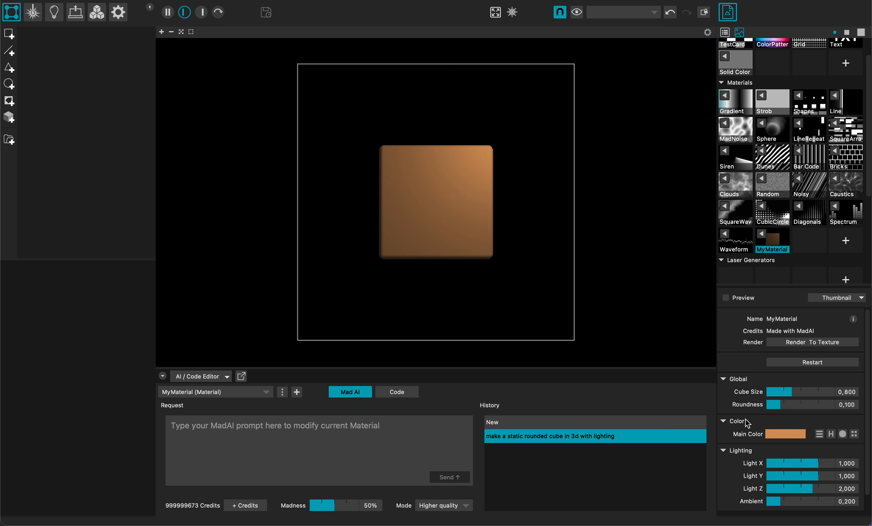
Step: Set the cube's size to about 1.107, roundness to 0.188, Light Y to -0.427 and ambient light to 0.239
drag(787, 391, 792, 411)
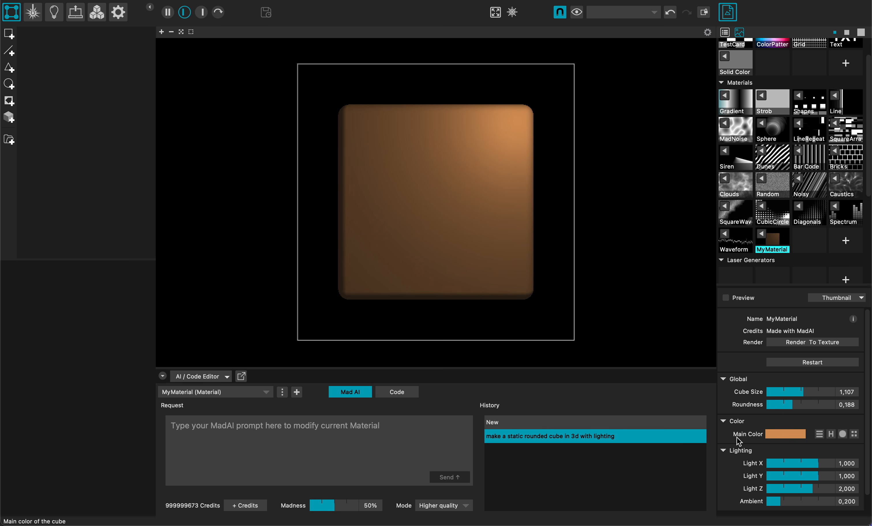
scroll(736, 438, down, 1)
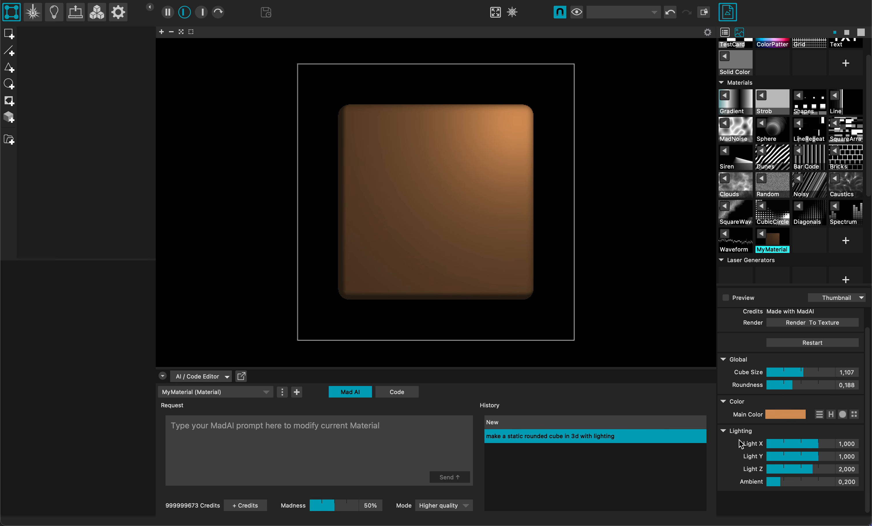
drag(780, 481, 793, 459)
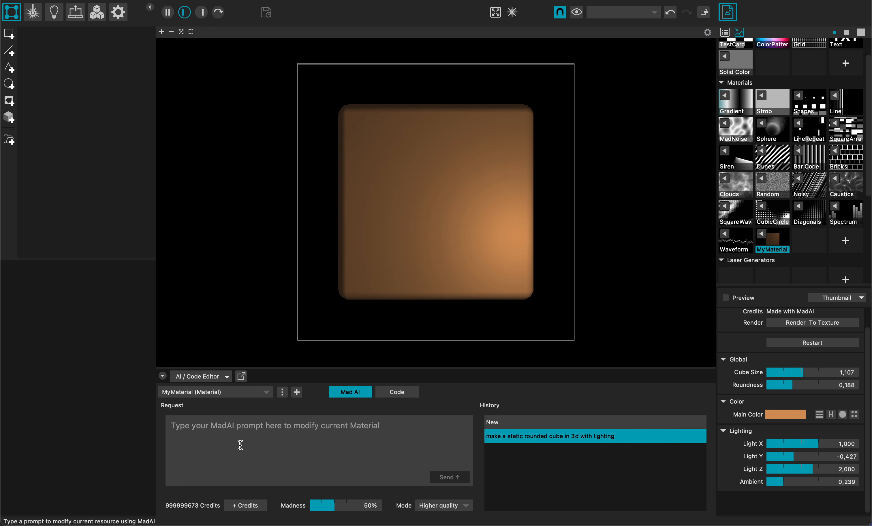
Step: Send the MadAI prompt "add camera parameters" and change the cube's main color to a saturated orange-red
text(add camera parameters)
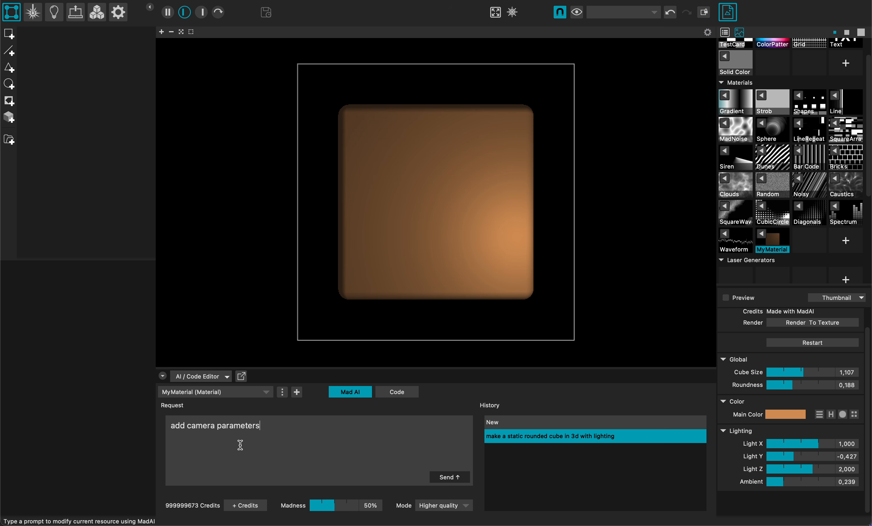
click(449, 477)
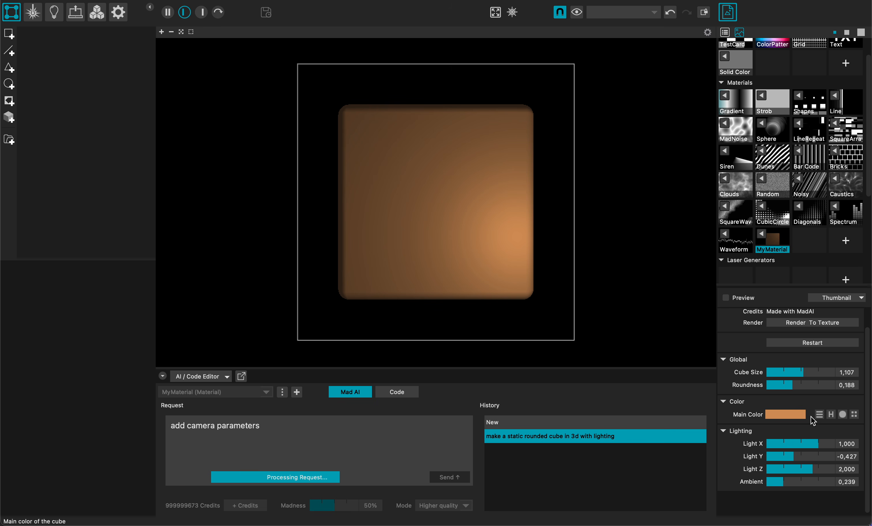
click(842, 415)
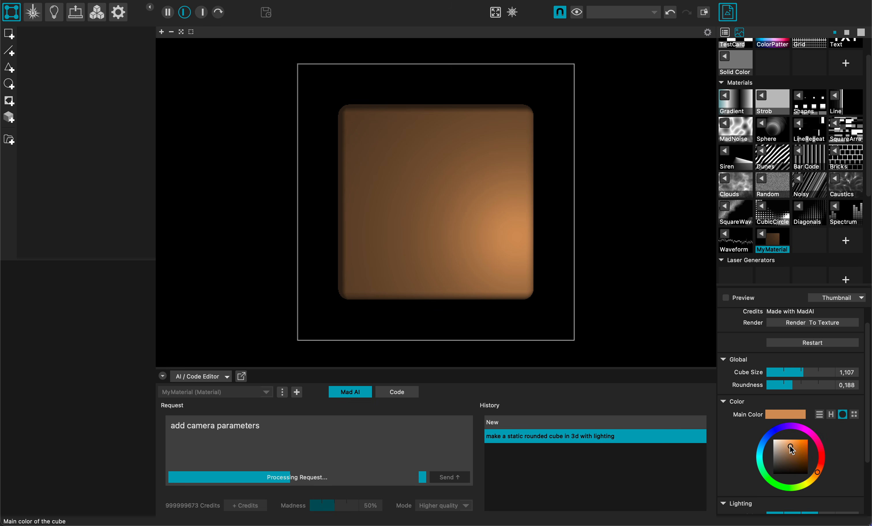
click(822, 462)
mouse_move(821, 462)
mouse_down()
mouse_move(820, 448)
mouse_move(819, 469)
mouse_up()
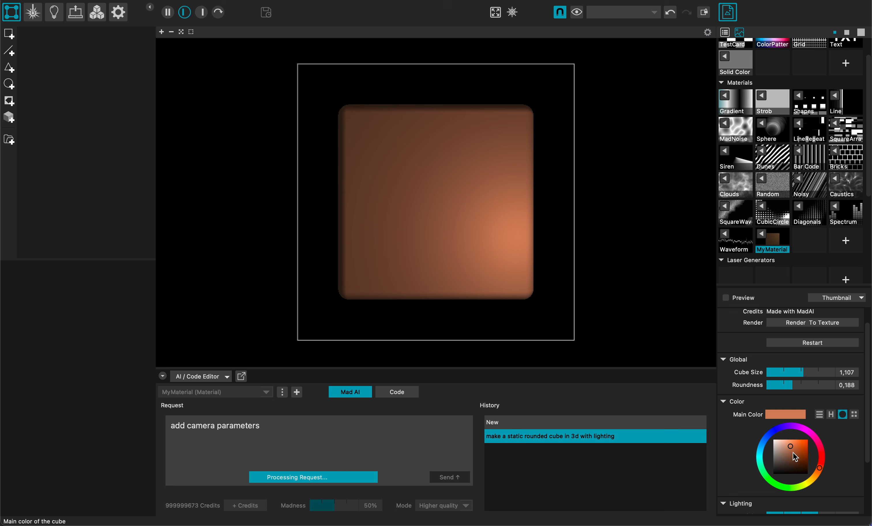
click(810, 441)
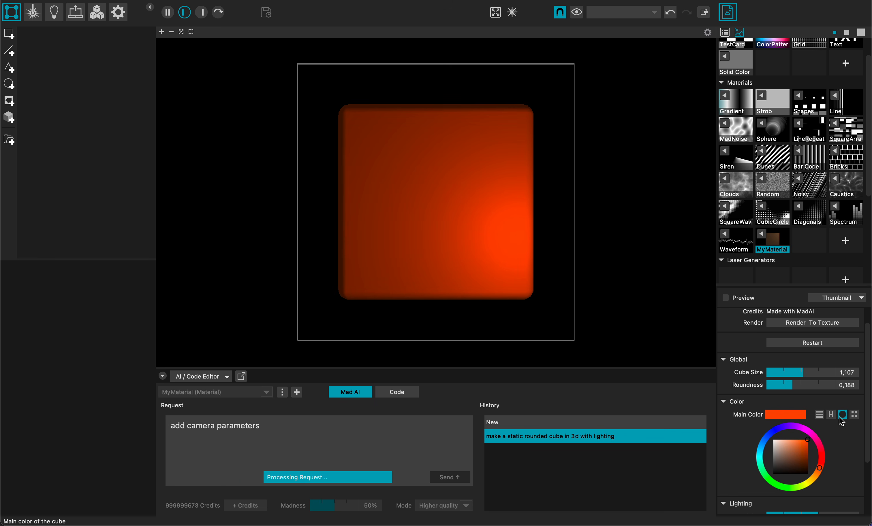
Step: Examine the material's fragment shader code from its input definitions through to the end, and return to the MadAI prompt view
click(395, 393)
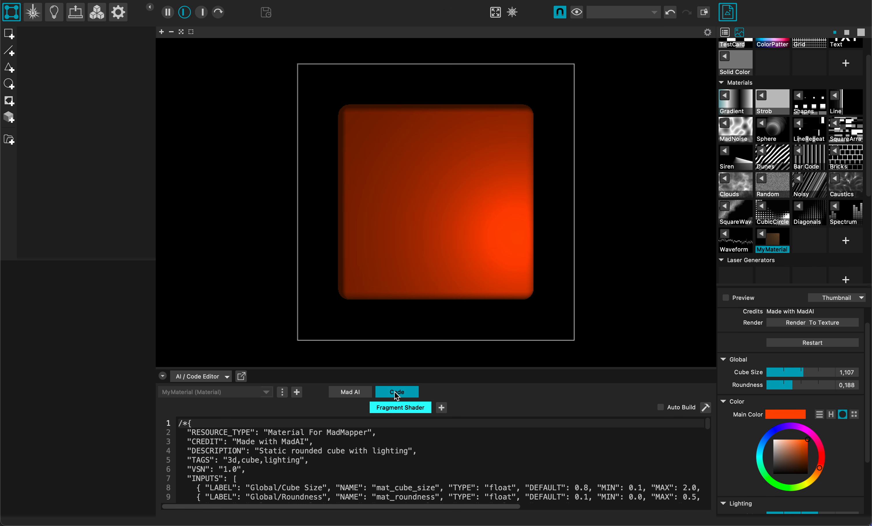
scroll(356, 447, down, 3)
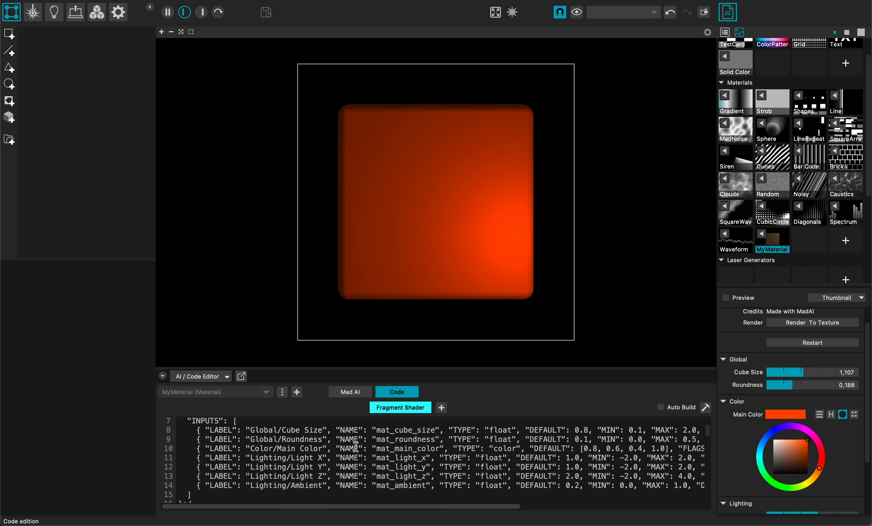
scroll(330, 471, down, 5)
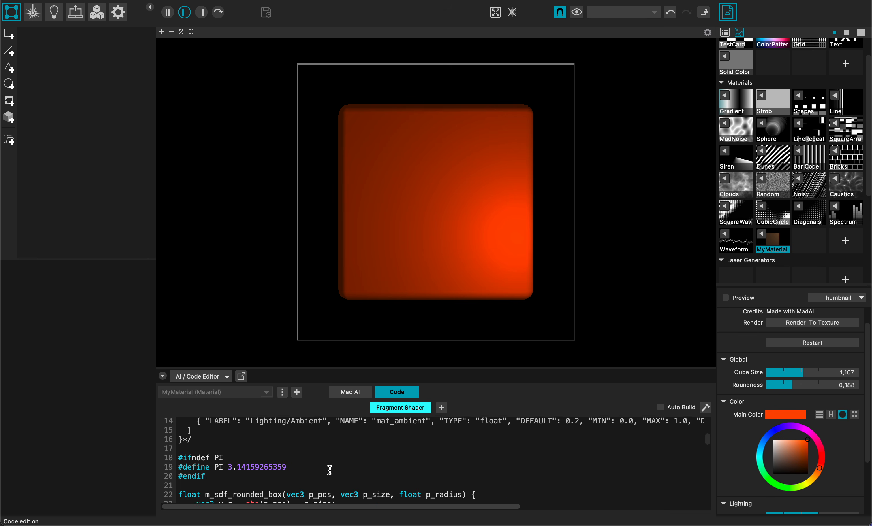
scroll(329, 470, down, 7)
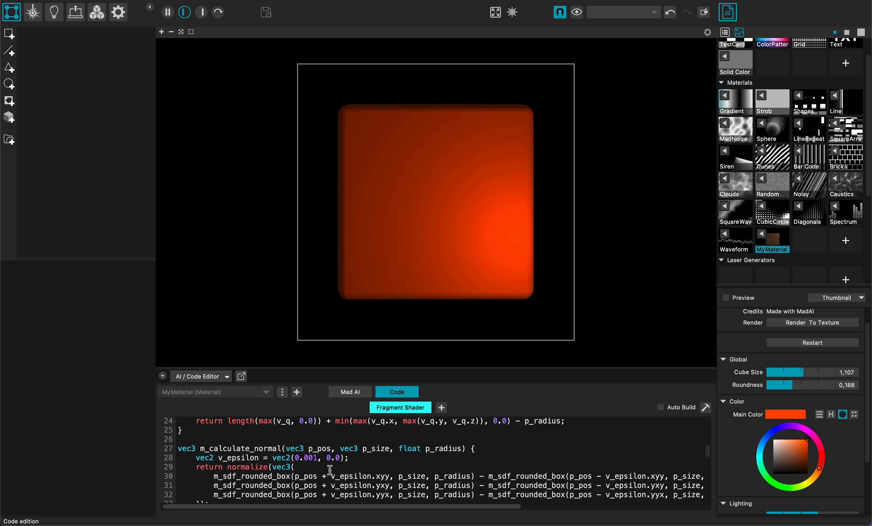
scroll(330, 470, down, 5)
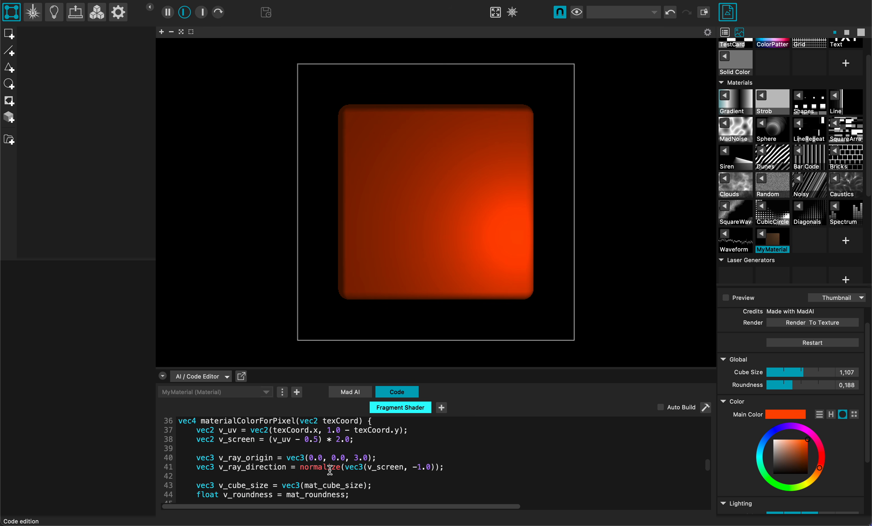
scroll(330, 470, down, 5)
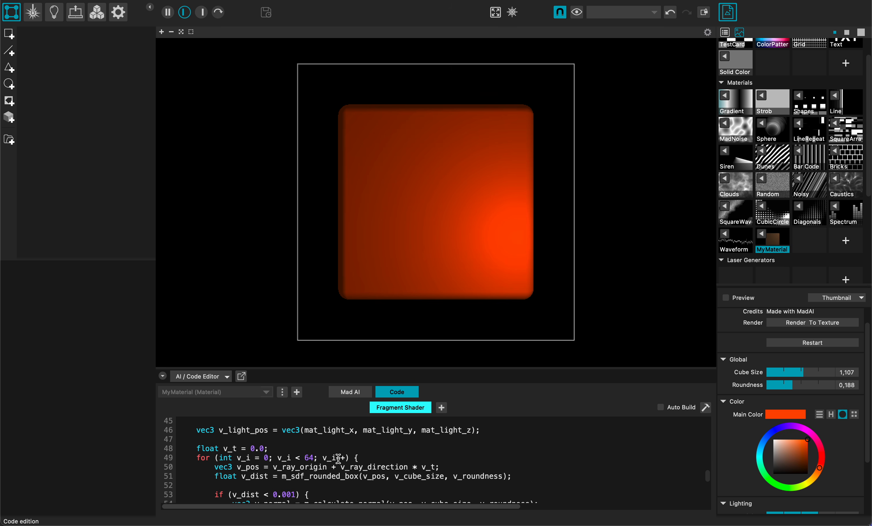
scroll(338, 458, down, 10)
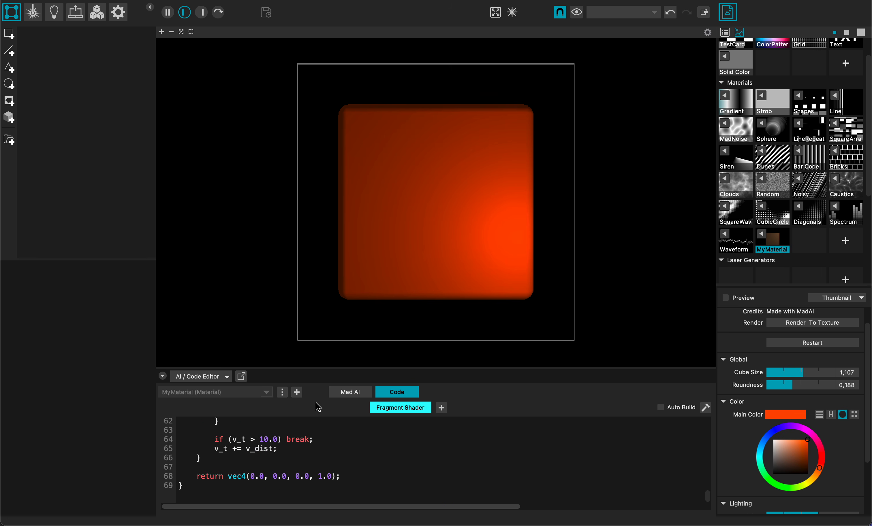
click(343, 394)
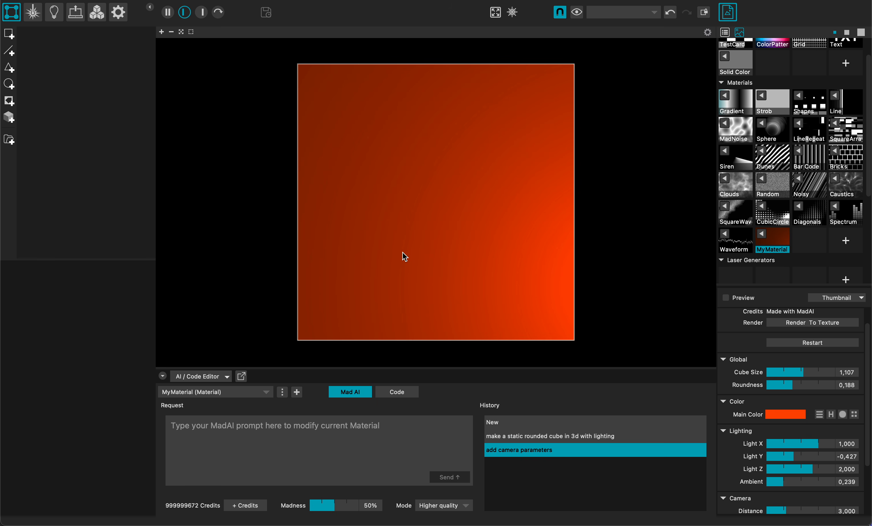
Step: Set the camera distance to about 6.863, Rotation X to 26.154, Rotation Y to -41.54 and FOV to 83.333, keeping the "add camera parameters" version selected
scroll(761, 450, down, 4)
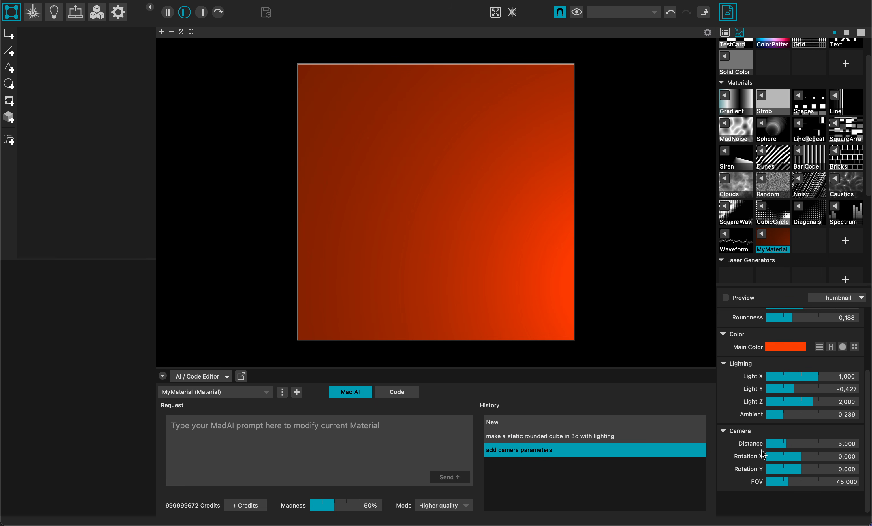
drag(783, 445, 813, 483)
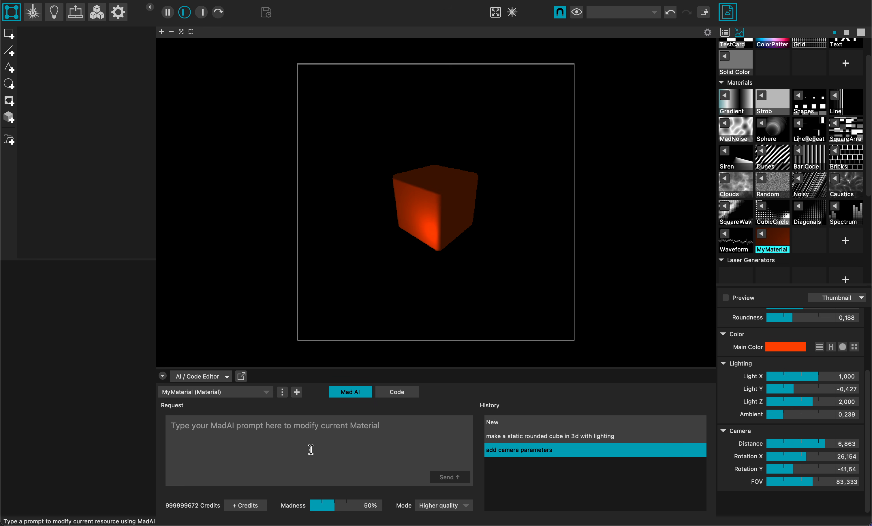
click(503, 436)
click(512, 450)
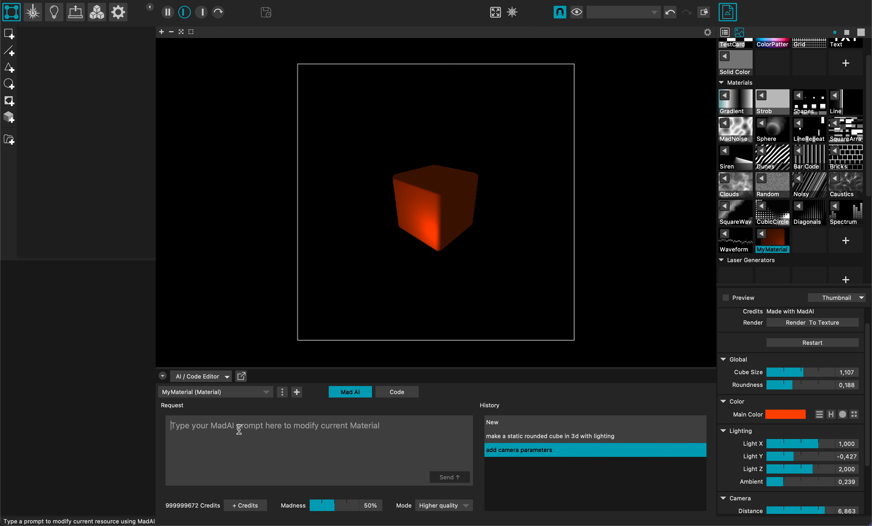
Step: Send the MadAI prompt "repeat the space in all axis" and set Light X to about 1.385, Light Y to 1.658 and Light Z to 1.744
text(repeat the space in all axis)
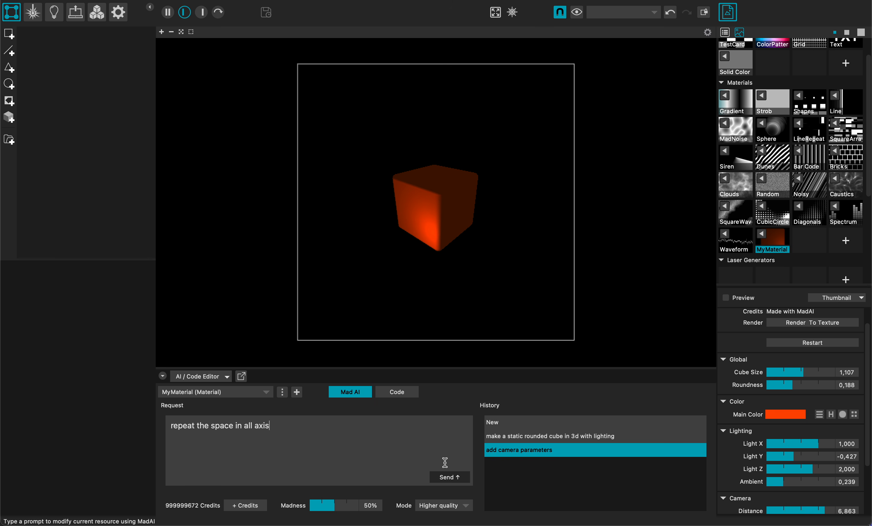
click(446, 478)
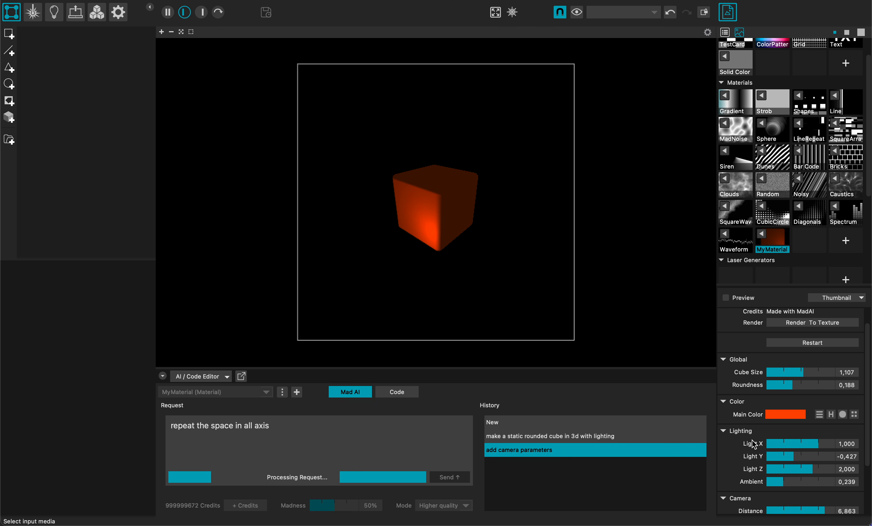
scroll(753, 445, down, 3)
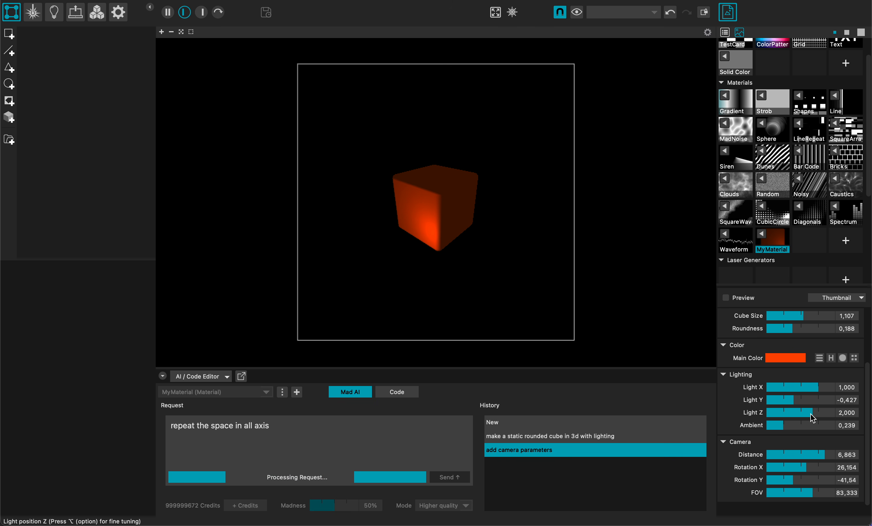
drag(810, 414, 826, 403)
mouse_move(827, 408)
mouse_down()
mouse_move(796, 393)
mouse_move(826, 399)
mouse_up()
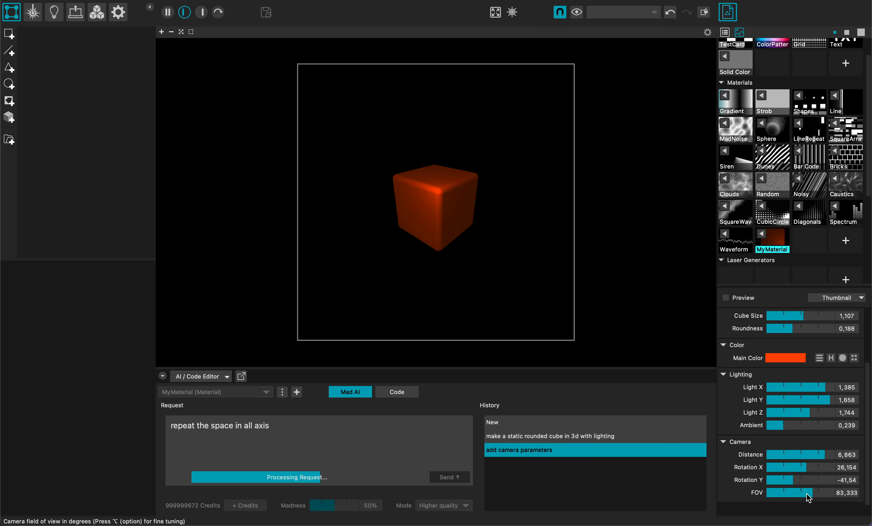
Step: Set the camera FOV to about 82.393 and Rotation X to 7.692, and reduce Cube Size to 0.230 and Roundness to 0.064
mouse_move(803, 493)
mouse_down()
mouse_move(778, 493)
mouse_move(811, 493)
mouse_up()
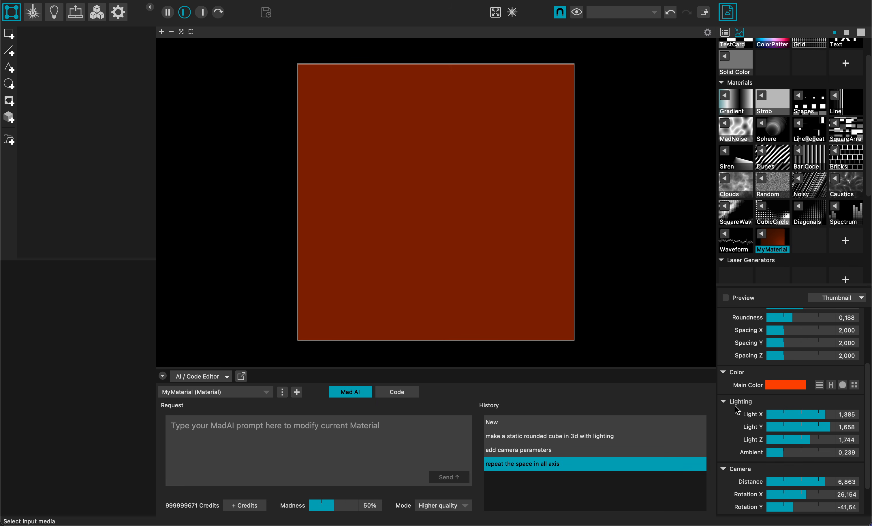
scroll(735, 407, down, 2)
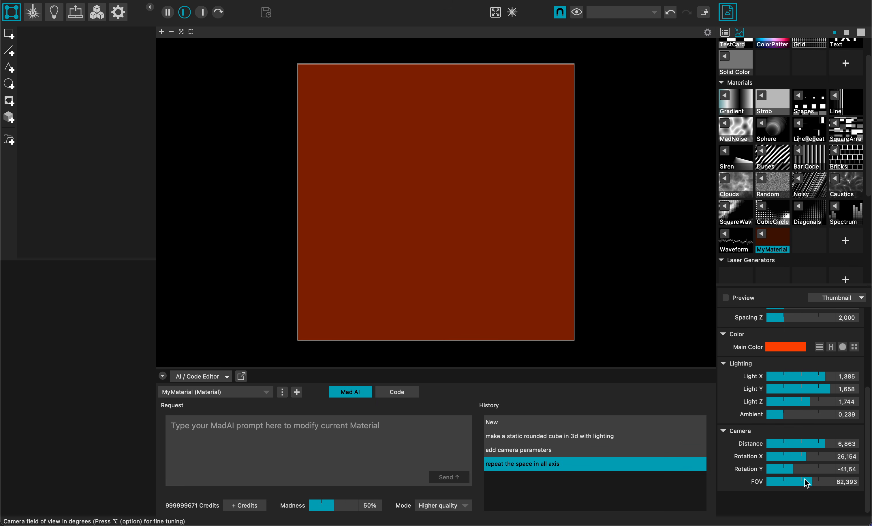
scroll(748, 413, up, 5)
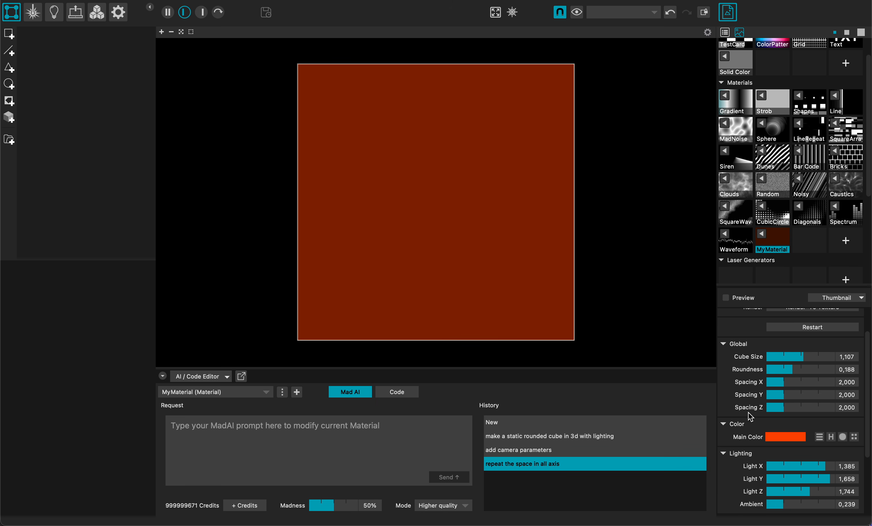
drag(794, 358, 776, 371)
scroll(757, 434, down, 4)
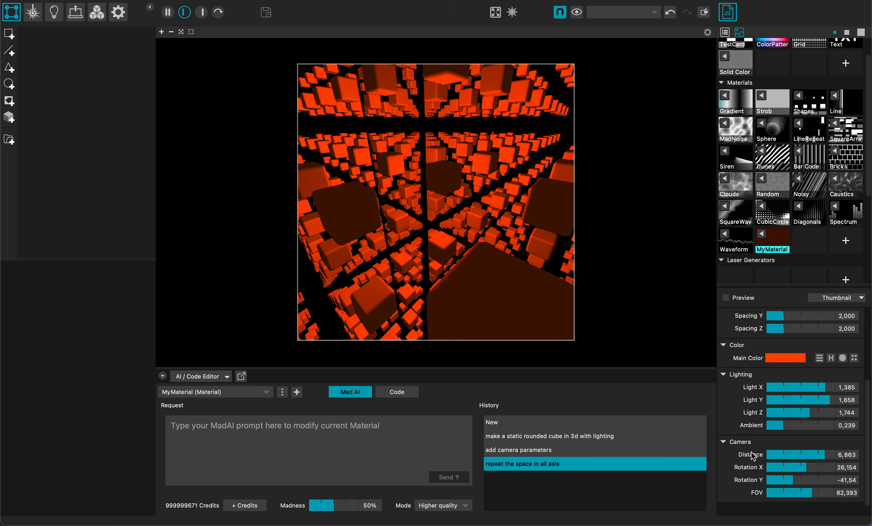
mouse_move(799, 469)
mouse_down()
mouse_move(781, 467)
mouse_move(804, 468)
mouse_up()
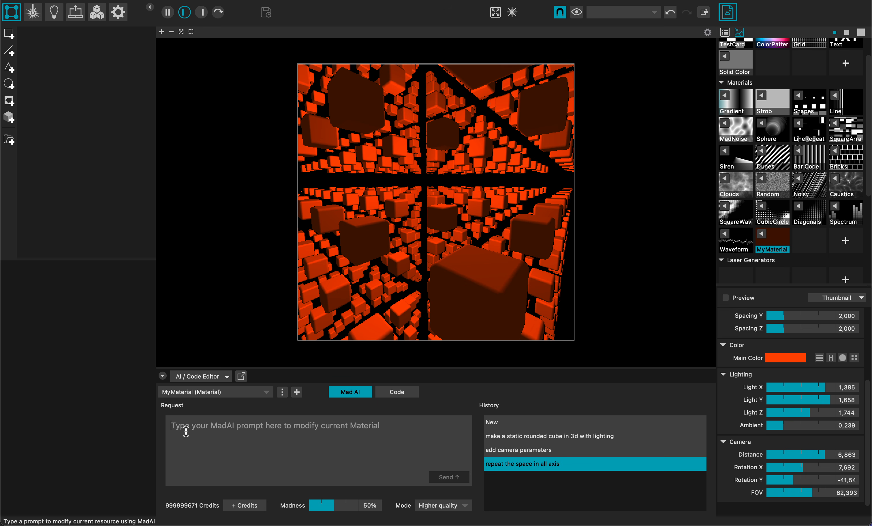
Step: Send the MadAI prompt "add depth fog" and set the fog Density to about 0.248 and Start to 5.812
text(add depth fog)
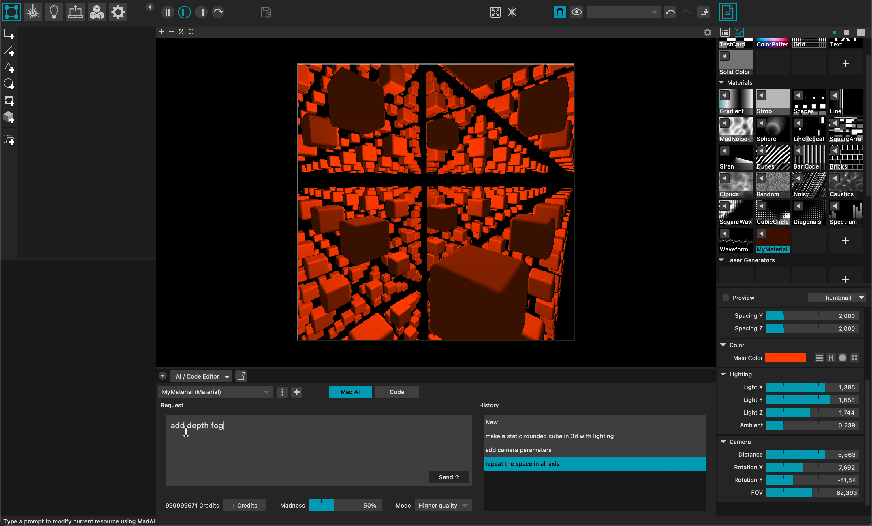
click(433, 479)
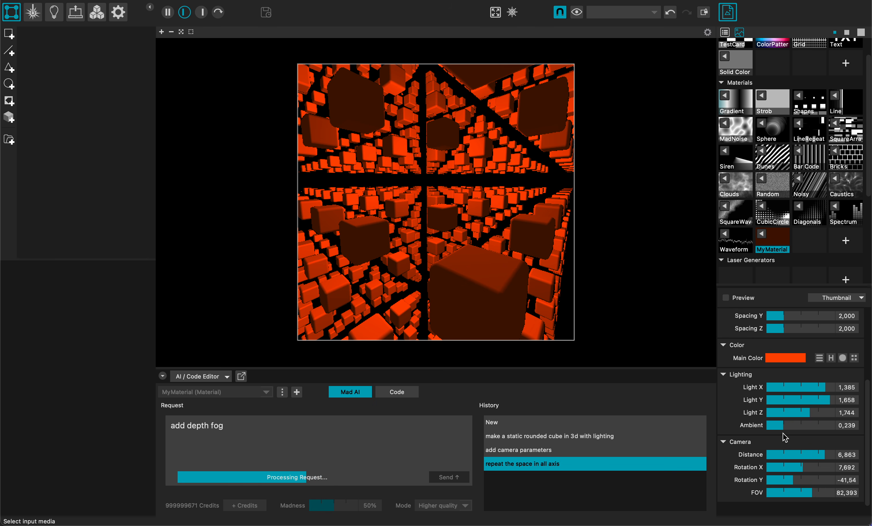
scroll(775, 439, down, 1)
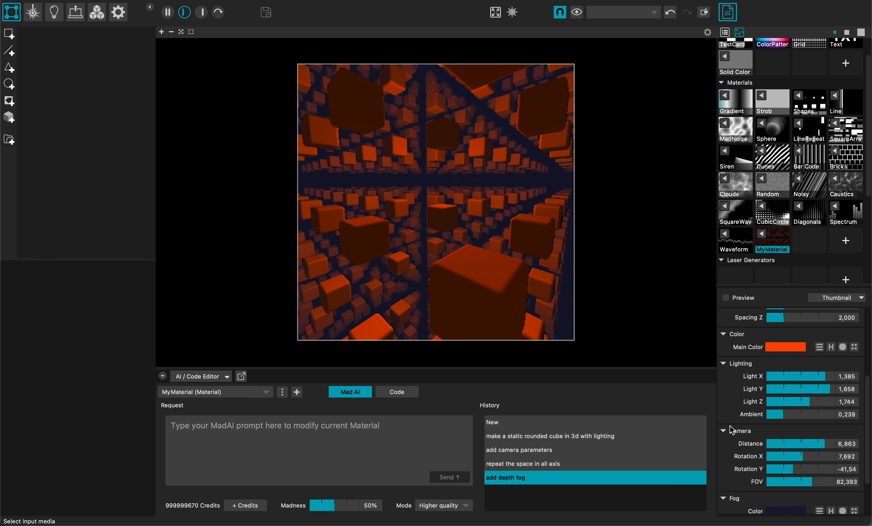
scroll(732, 429, down, 3)
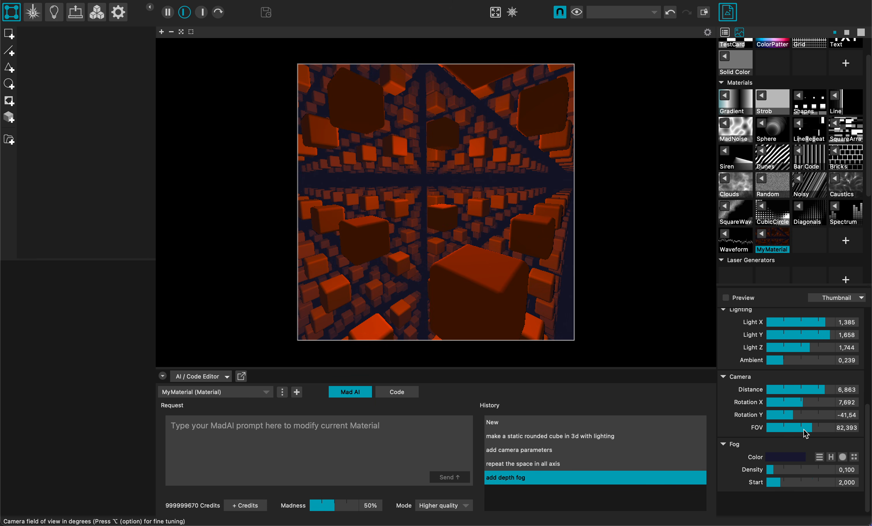
drag(778, 475, 803, 491)
Step: Change the fog color to black using the color wheel
click(842, 457)
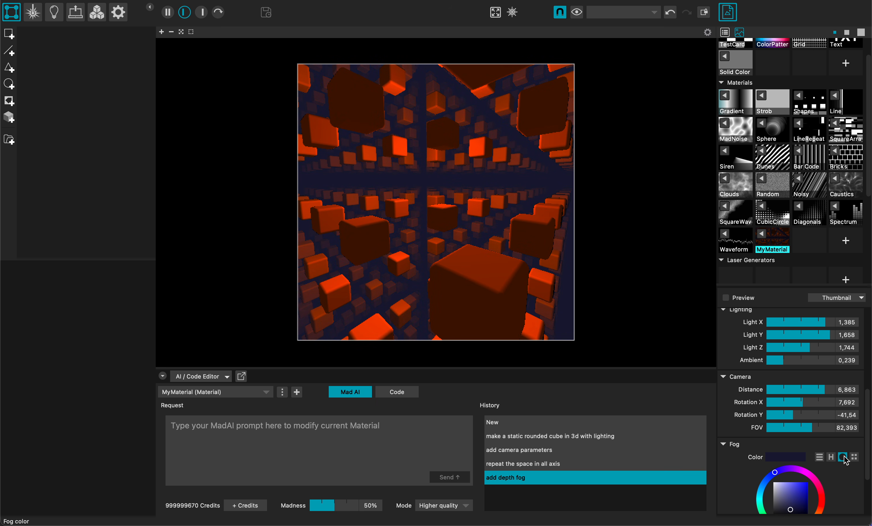
scroll(756, 466, down, 3)
click(783, 421)
mouse_move(783, 421)
mouse_down()
mouse_move(775, 400)
mouse_move(810, 444)
mouse_move(810, 423)
mouse_move(819, 446)
mouse_move(823, 439)
mouse_move(773, 443)
mouse_up()
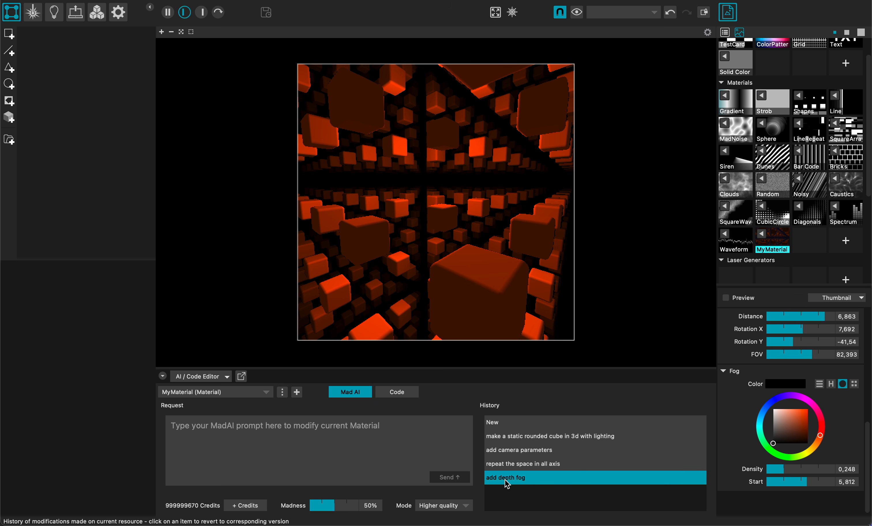
Step: Compare the earlier material versions in the MadAI history back to the static rounded cube, and return to the "add depth fog" version
click(491, 465)
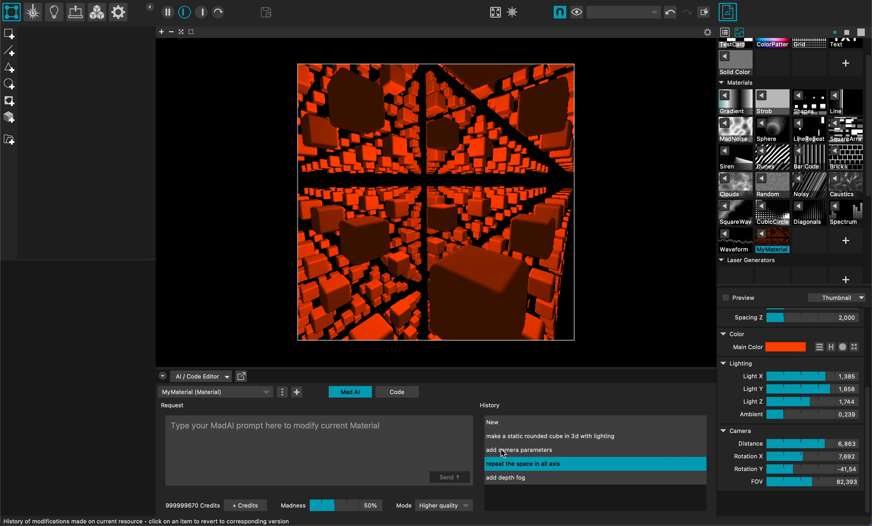
click(501, 451)
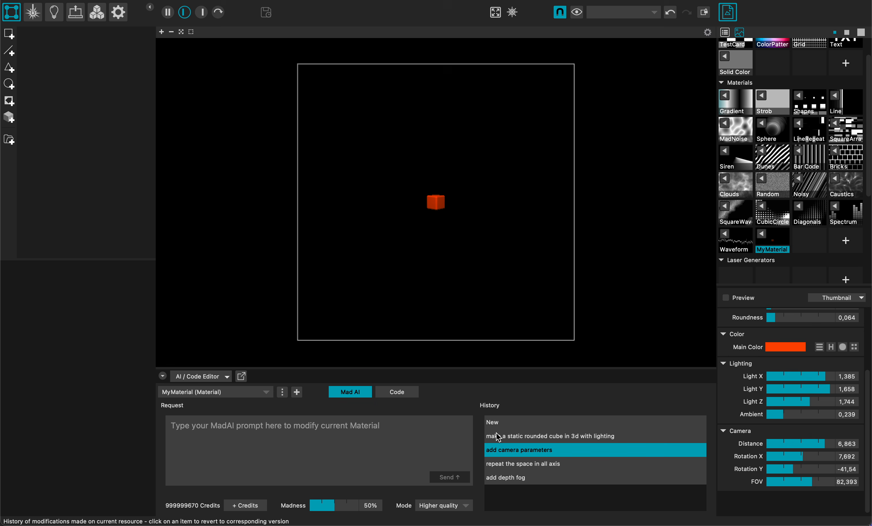
click(499, 437)
click(503, 452)
click(504, 465)
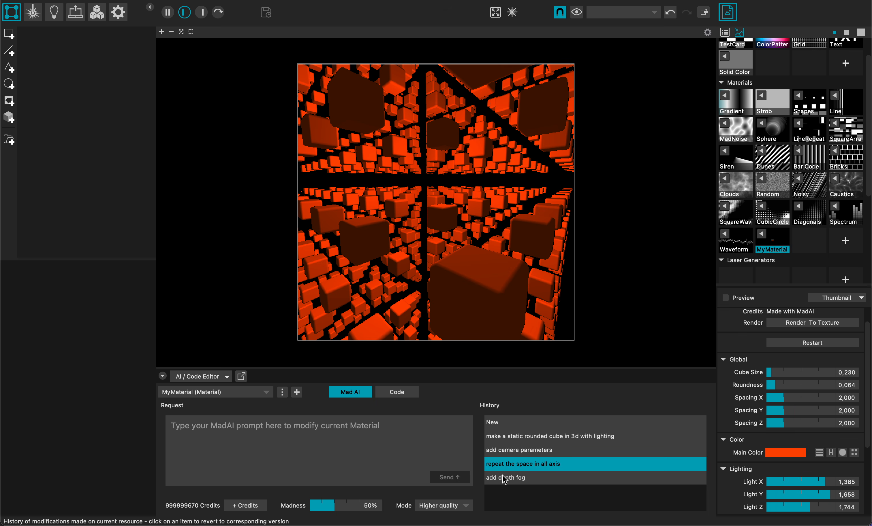
click(504, 479)
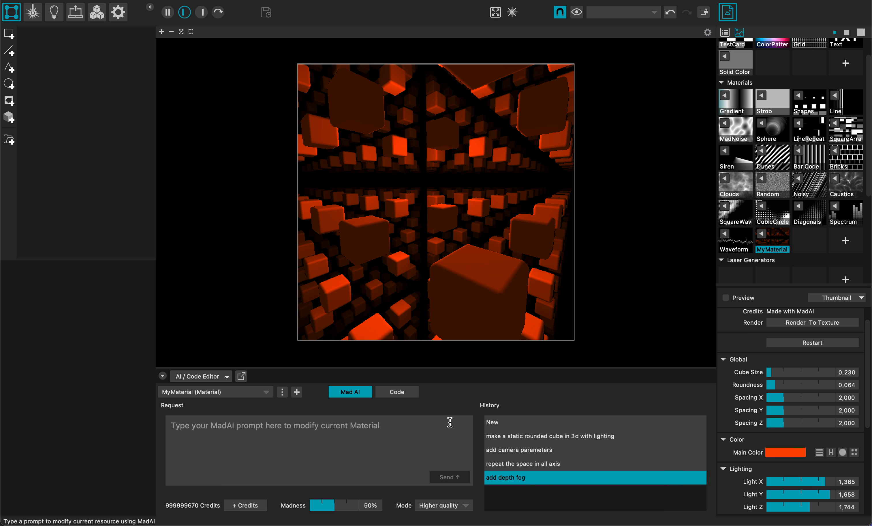
mouse_move(497, 478)
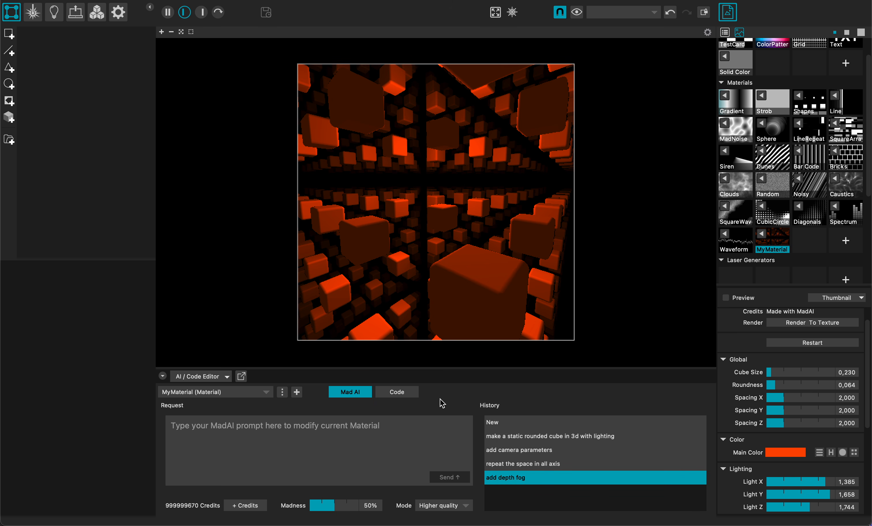
Step: Examine the fragment shader code of the depth fog version and return to the MadAI prompt view
click(393, 395)
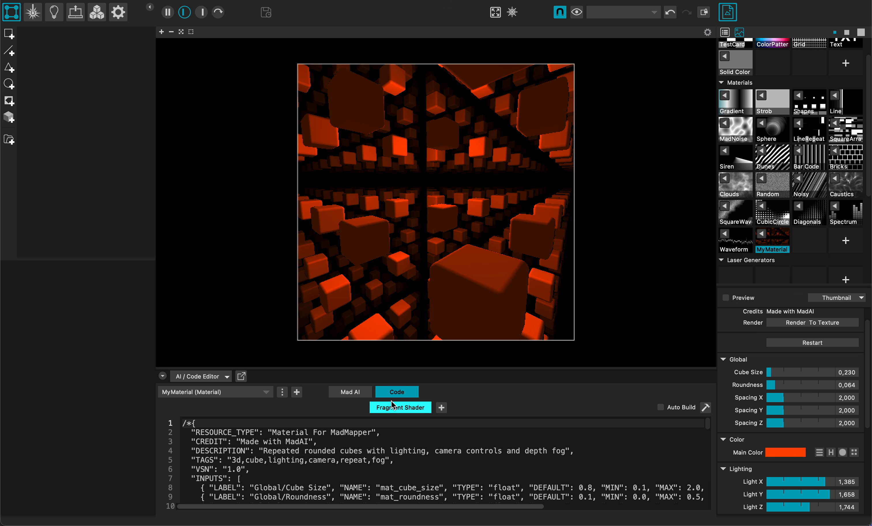
scroll(340, 460, down, 10)
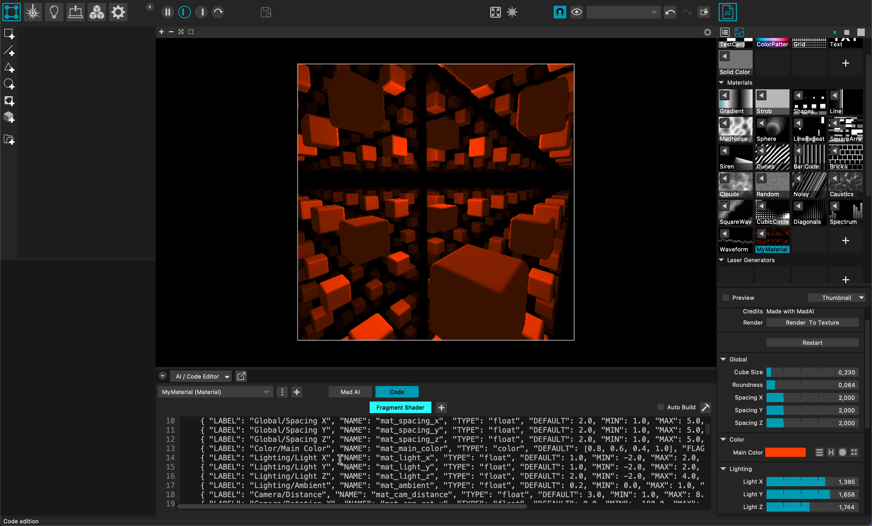
scroll(340, 460, down, 9)
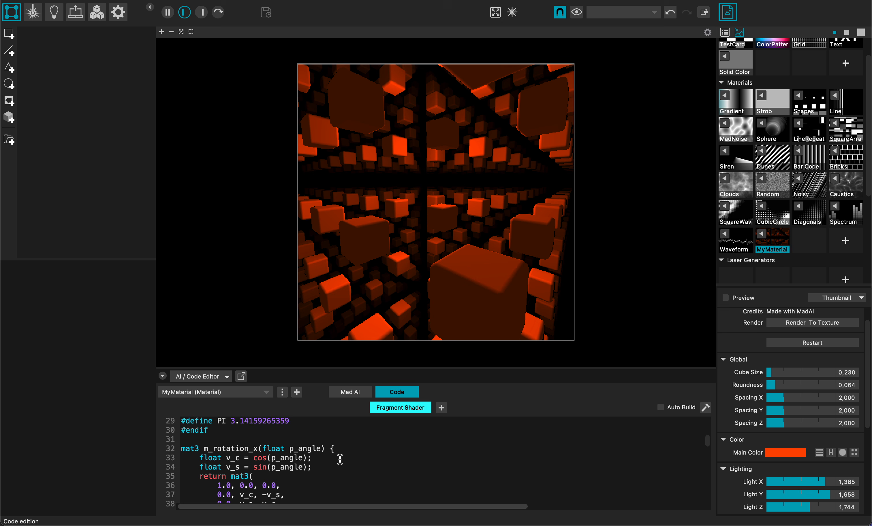
scroll(340, 460, down, 7)
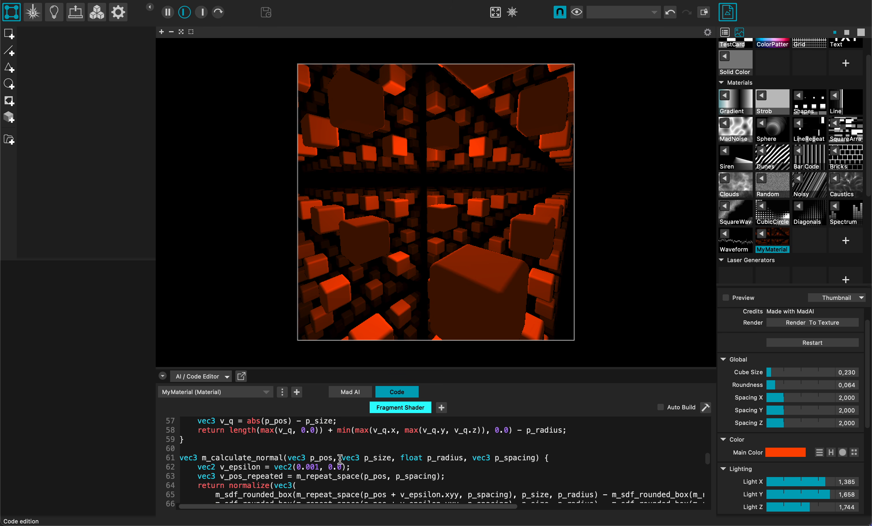
scroll(340, 461, down, 6)
scroll(340, 460, up, 20)
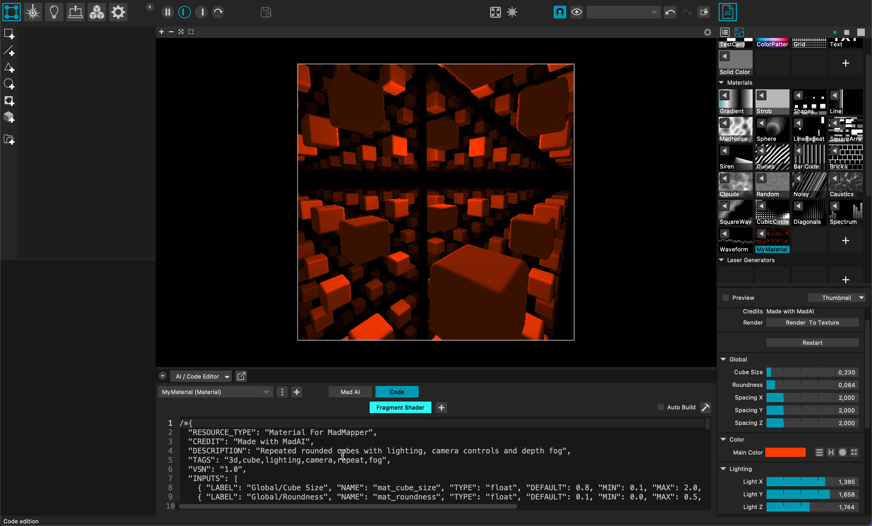
click(343, 393)
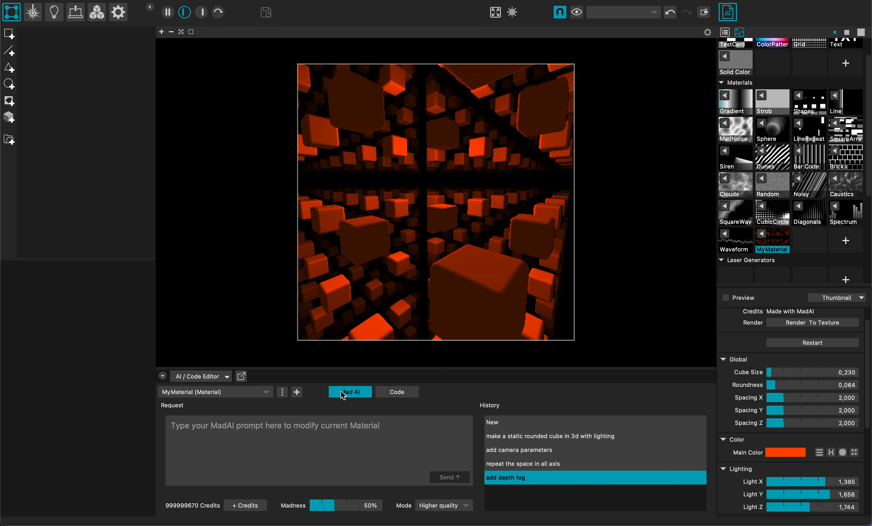